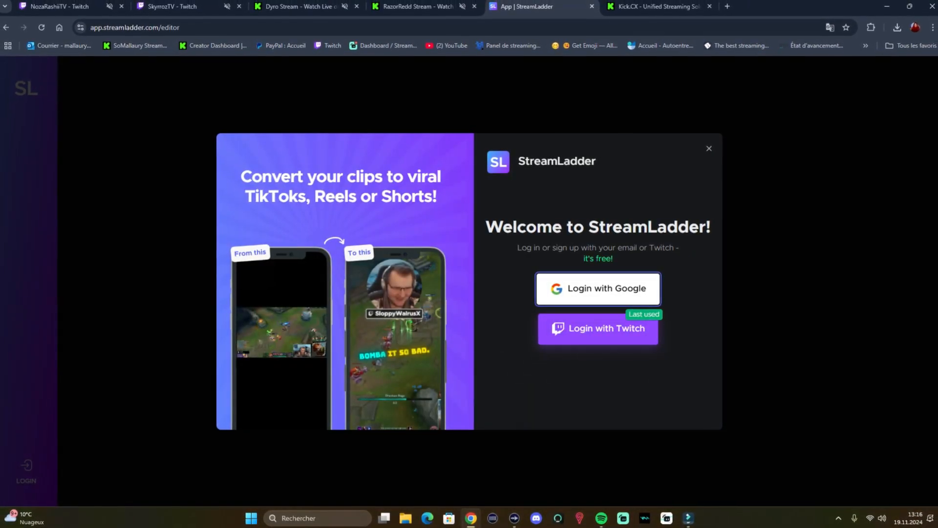
Step: Log in with Twitch and look at the clips available for selection from the Twitch channel
left_click(598, 329)
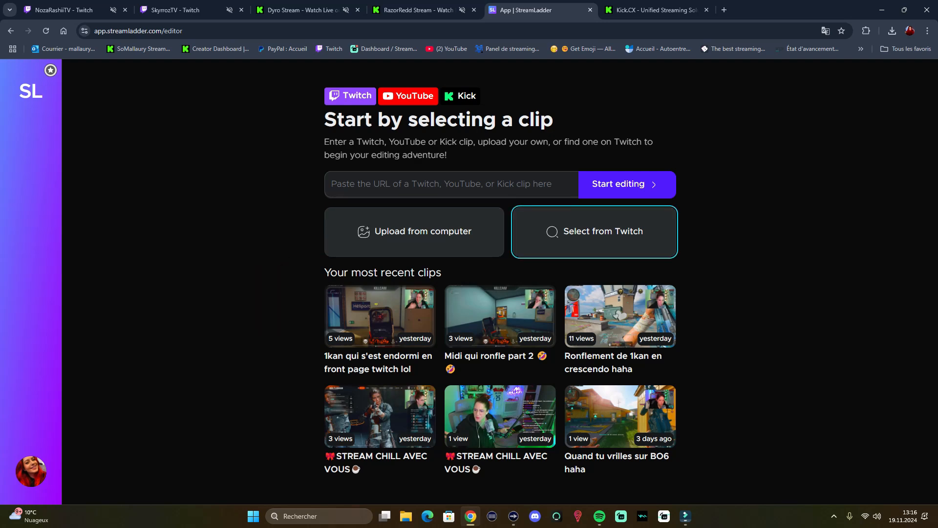
left_click(595, 232)
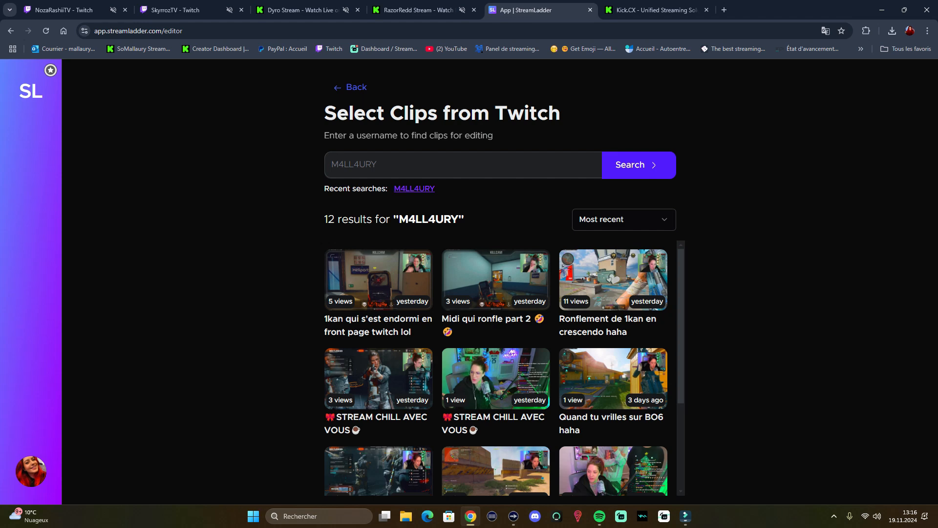
left_click(350, 87)
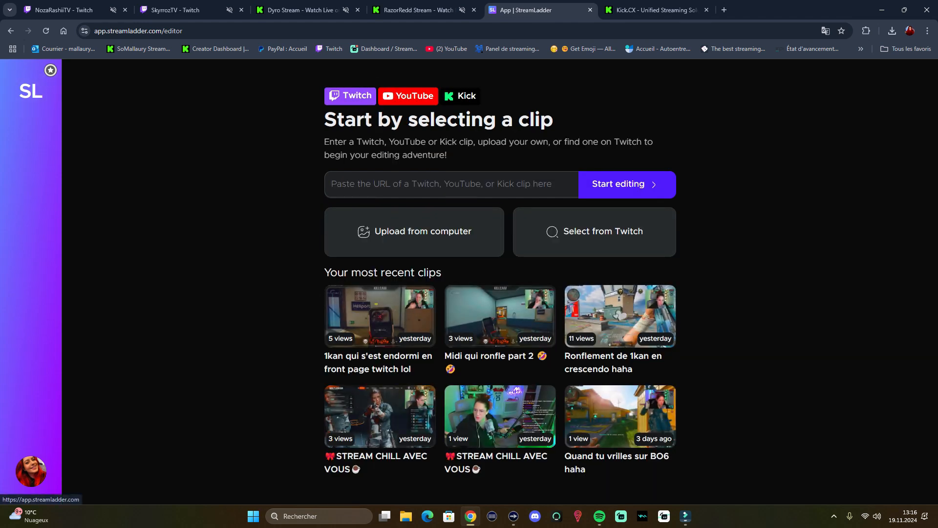
Step: Open the upgrade plans from the dashboard and compare the monthly and yearly pricing of Gold and Silver
left_click(30, 91)
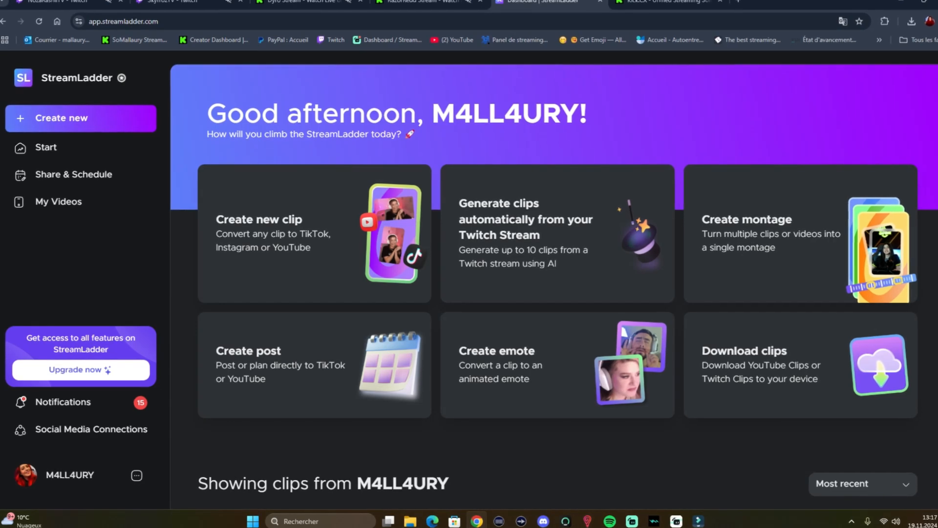
left_click(81, 370)
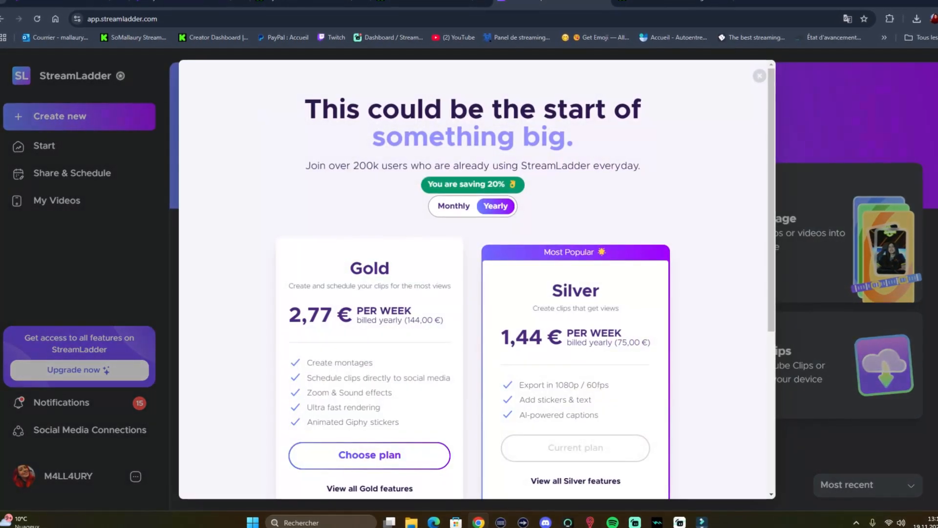
left_click(454, 206)
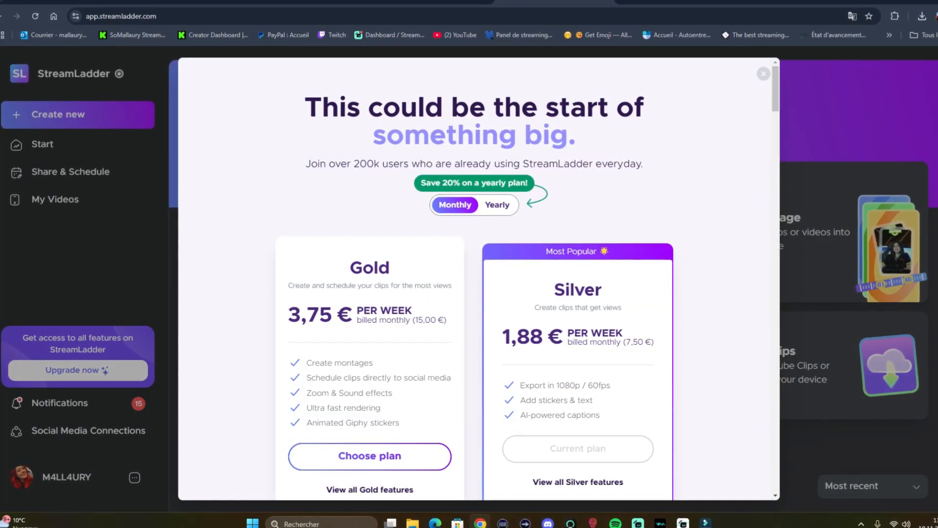
left_click(497, 205)
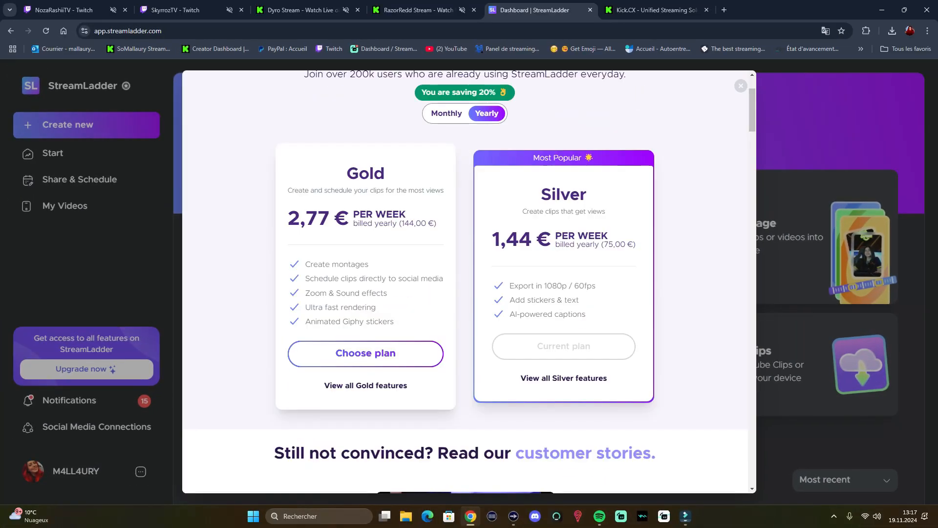
left_click(447, 114)
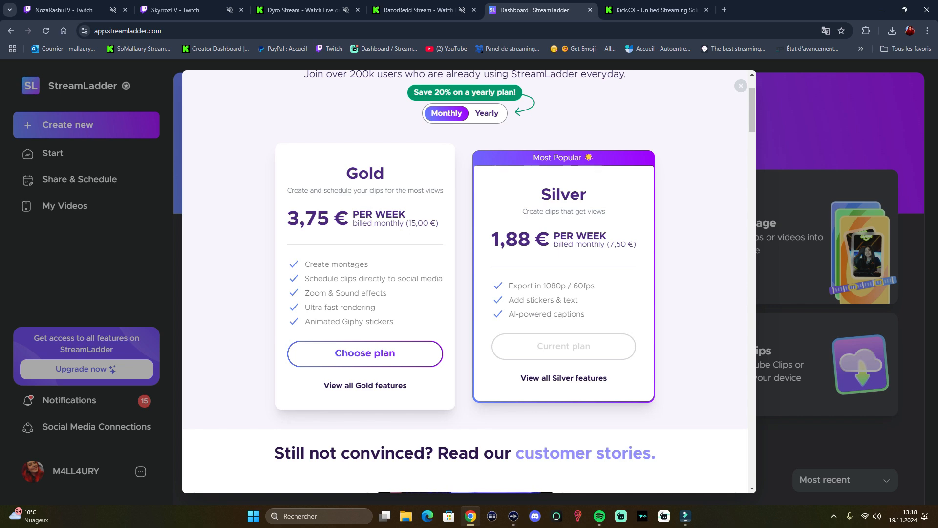
left_click(741, 85)
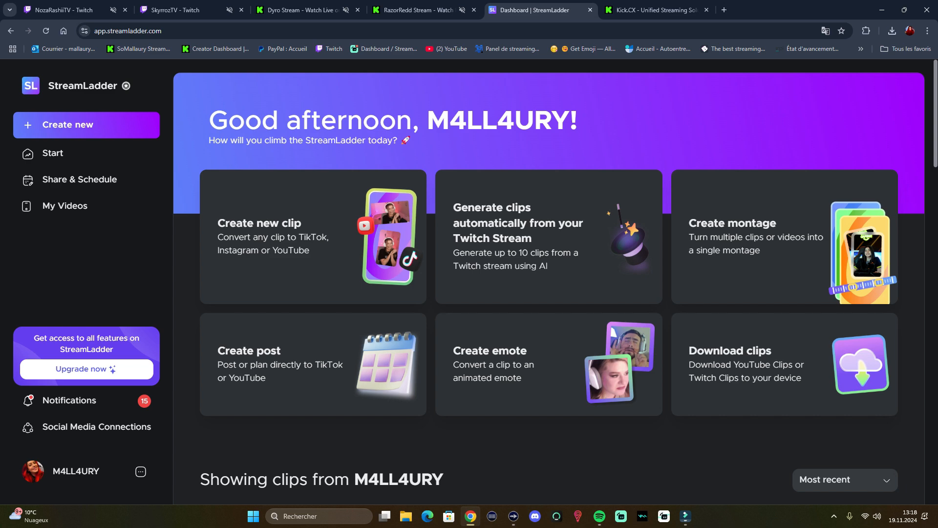
Step: Start a new clip and look through the layout templates and the clip's trim handles on the timeline
left_click(69, 124)
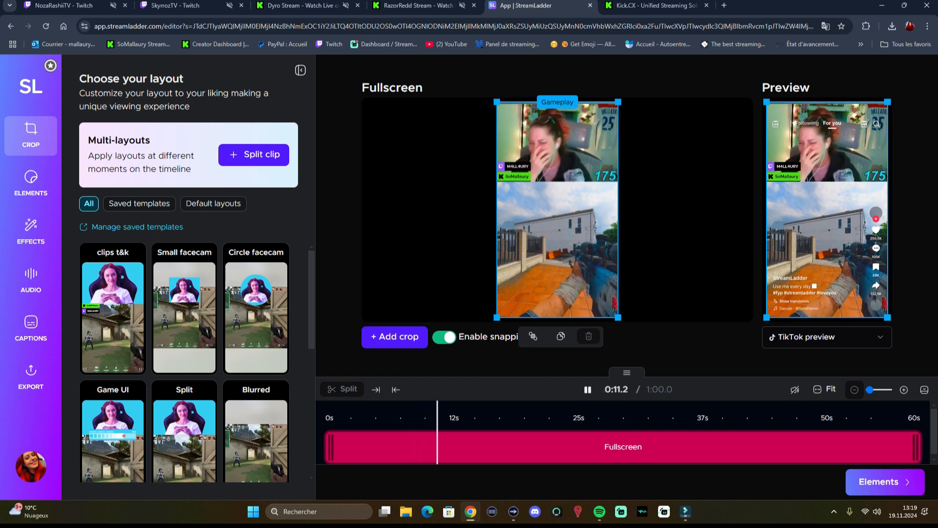
scroll(184, 342, "down", 2)
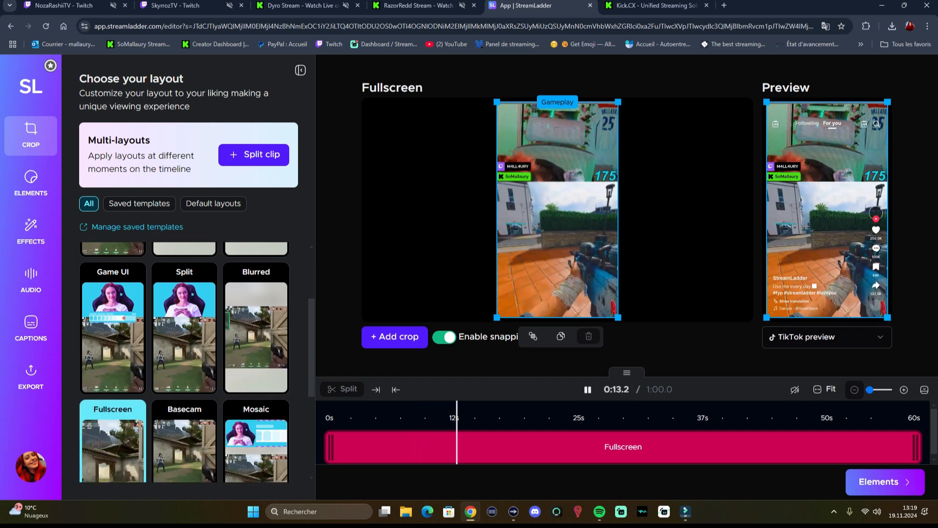
scroll(185, 318, "up", 2)
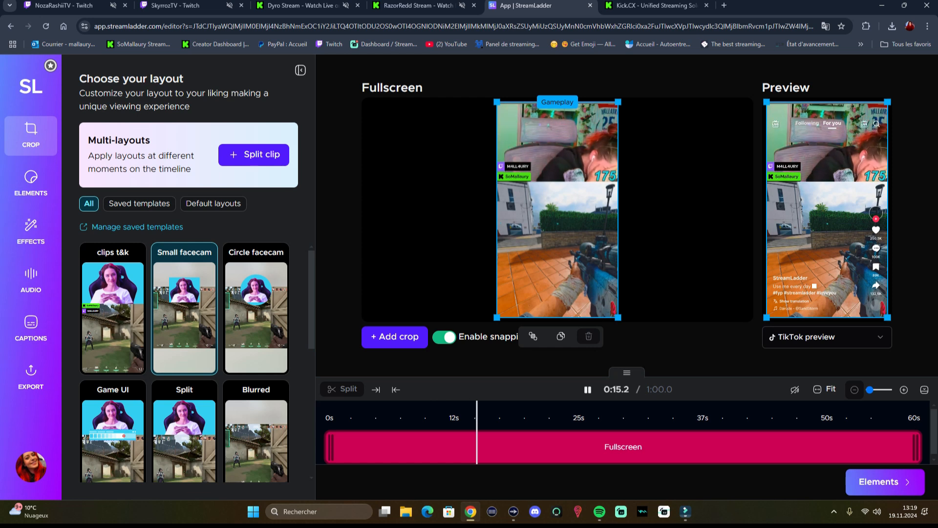
scroll(184, 362, "down", 2)
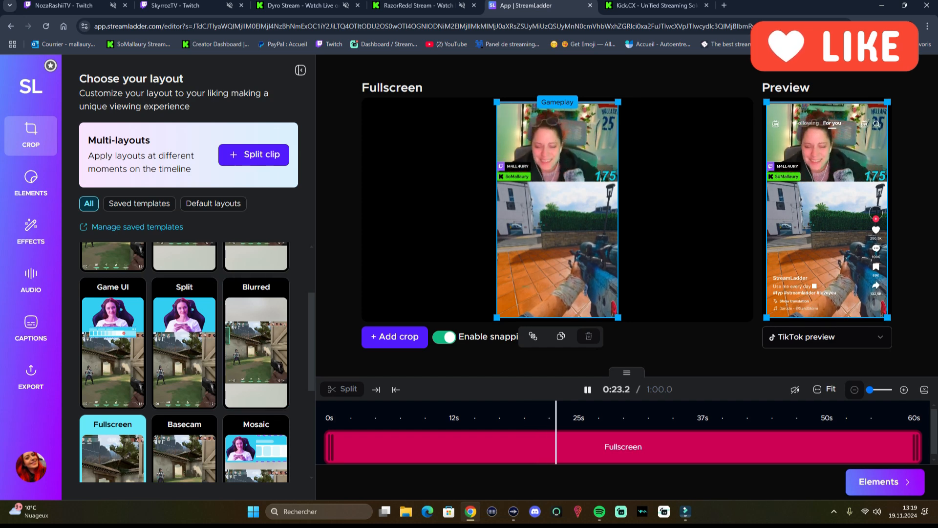
scroll(185, 362, "down", 3)
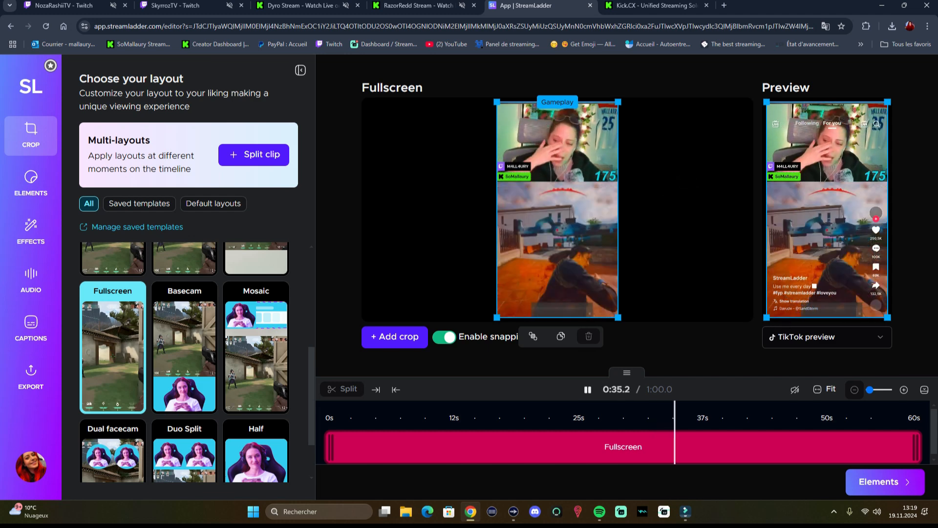
scroll(226, 436, "down", 2)
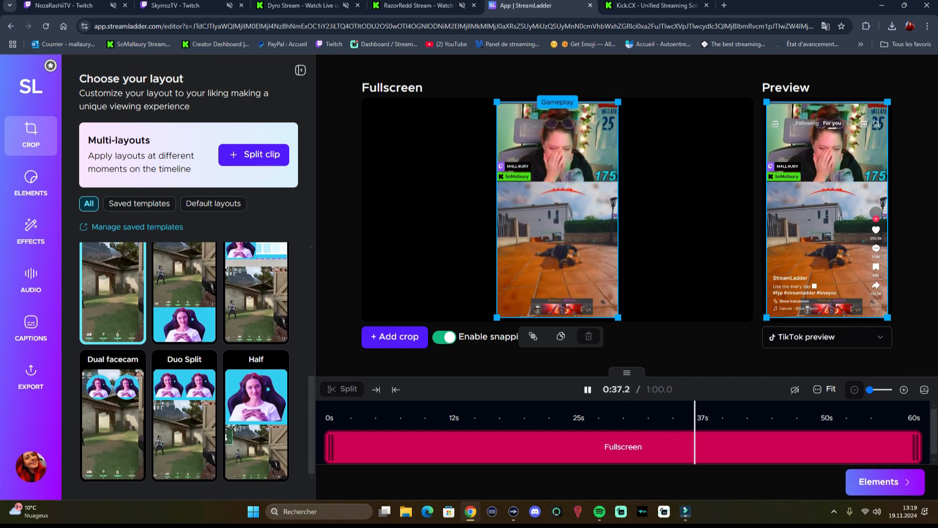
scroll(226, 436, "up", 5)
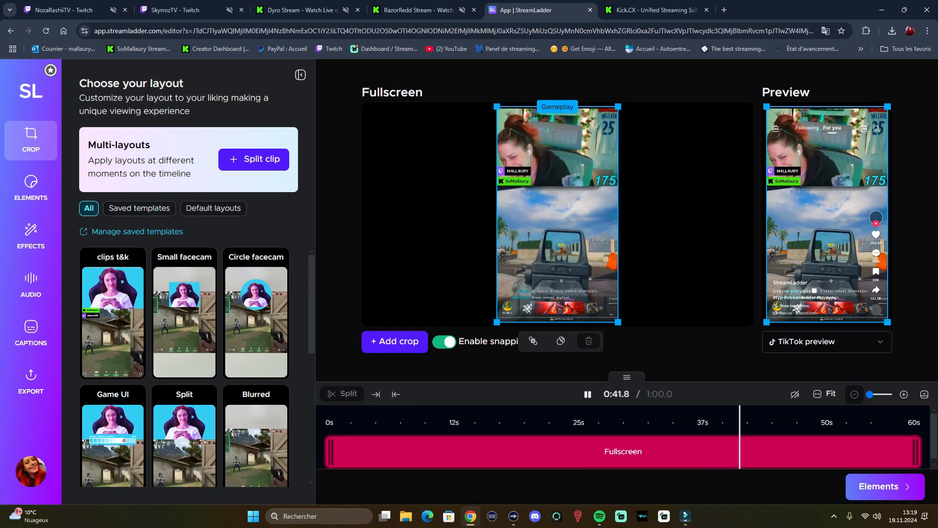
scroll(331, 450, "down", 1)
mouse_move(330, 449)
left_mouse_down()
mouse_move(437, 449)
mouse_move(330, 450)
left_mouse_up()
mouse_move(916, 449)
left_mouse_down()
mouse_move(838, 450)
mouse_move(916, 449)
left_mouse_up()
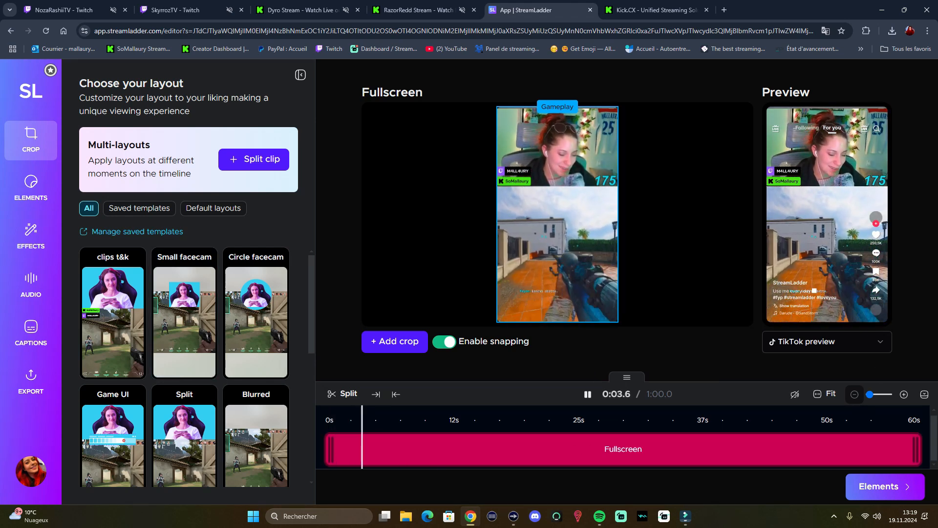
Step: Examine the social stickers in Elements for Twitch, YouTube, Kick, Facebook and multiple platforms
left_click(885, 486)
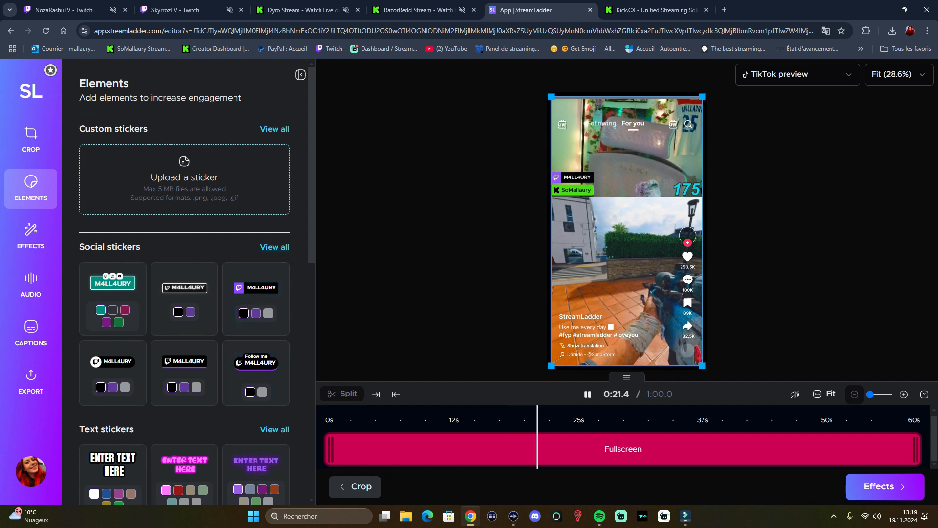
left_click(274, 247)
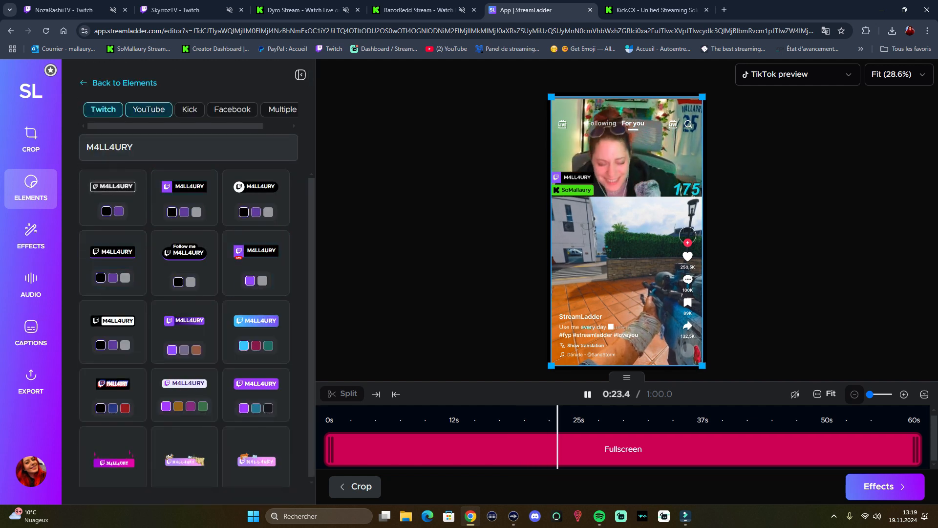
left_click(149, 109)
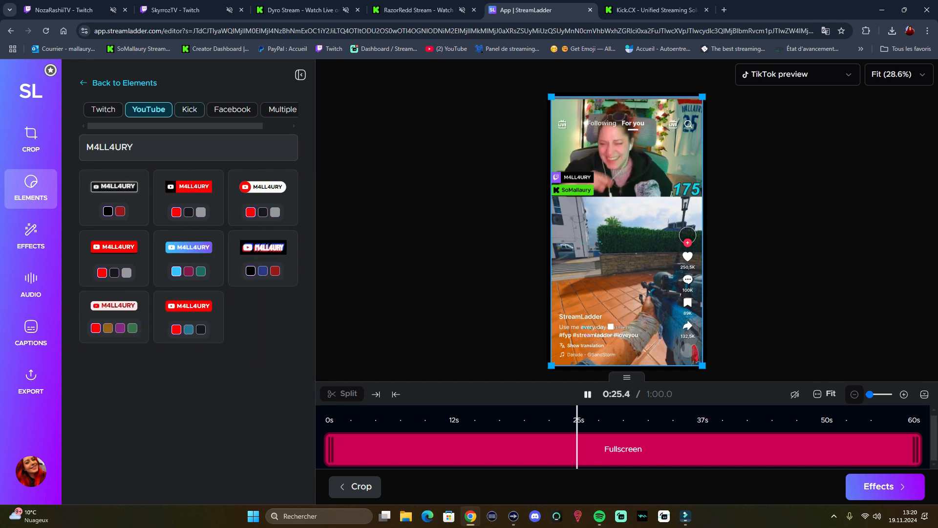
left_click(189, 109)
left_click(232, 109)
left_click(280, 109)
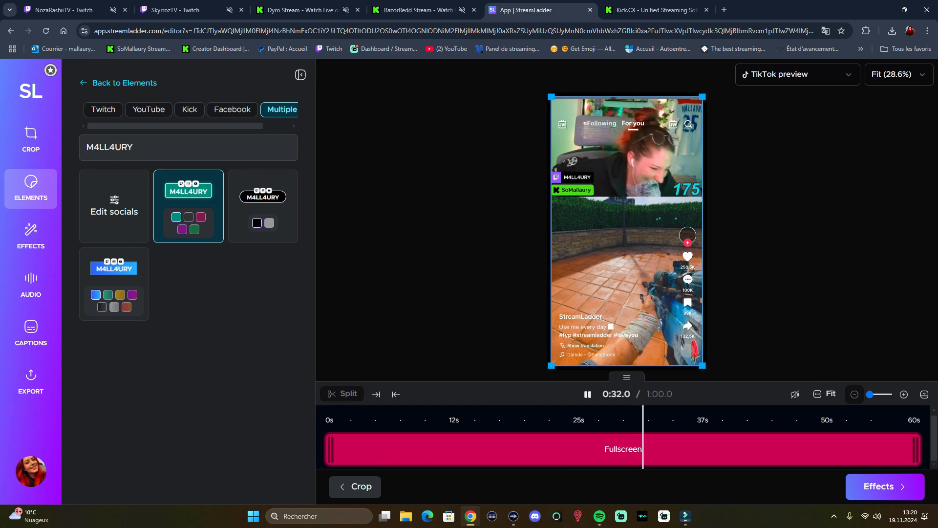
Step: Try the teal multi-platform social sticker over the gameplay area and remove it
left_click(189, 201)
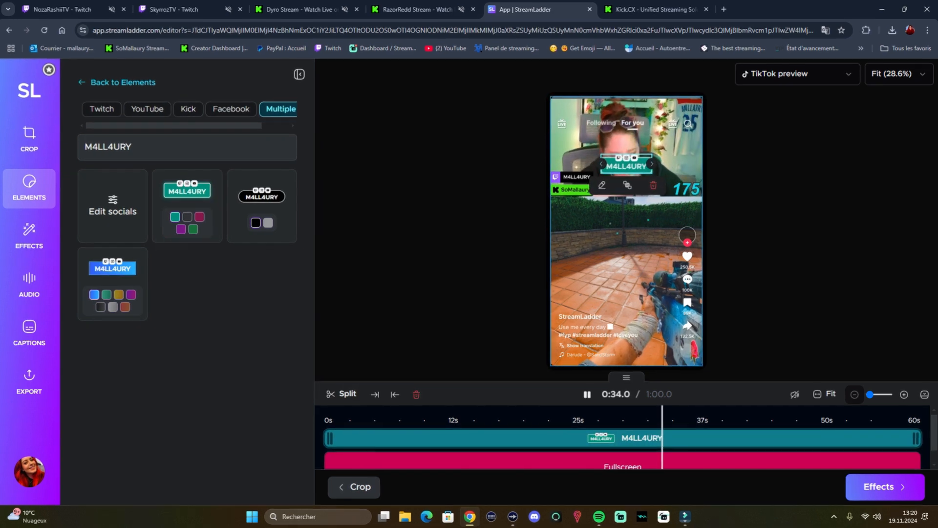
left_click_drag(627, 165, 601, 230)
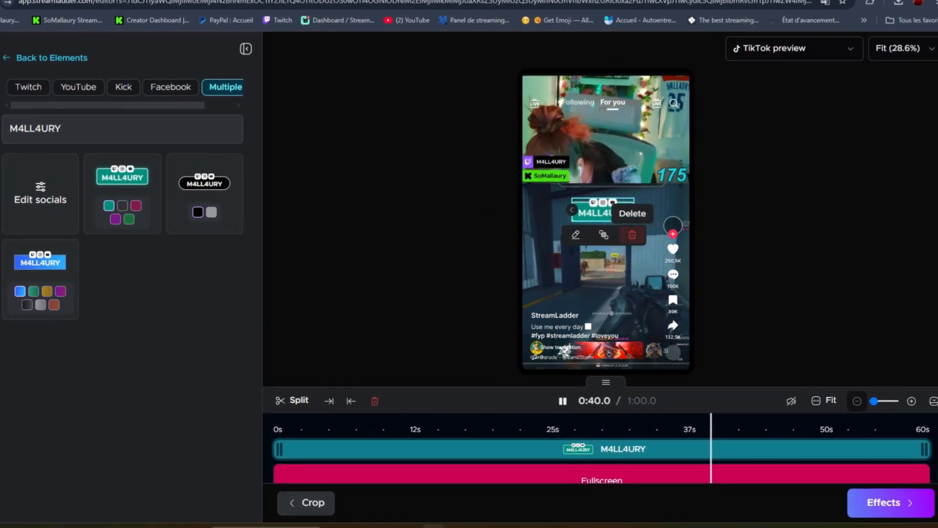
left_click(634, 236)
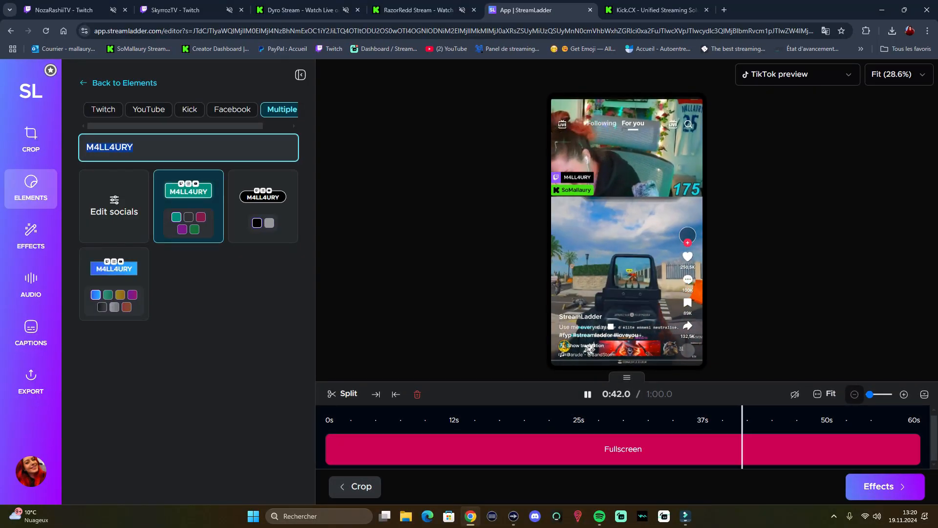
Step: Replace the social sticker text with the Kick channel name and show the Kick sticker styles
type("SoMamllm")
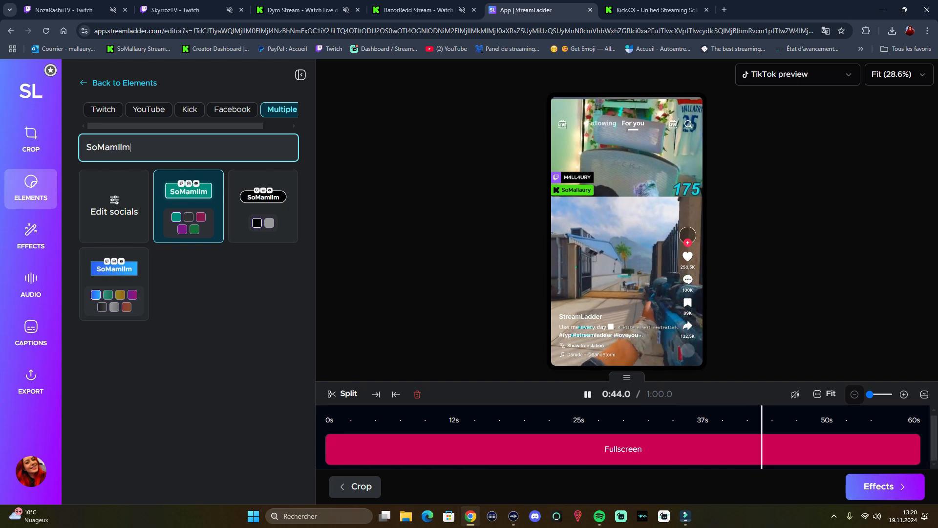
key("BackSpace")
key("BackSpace")
key("BackSpace")
key("BackSpace")
type("llaury")
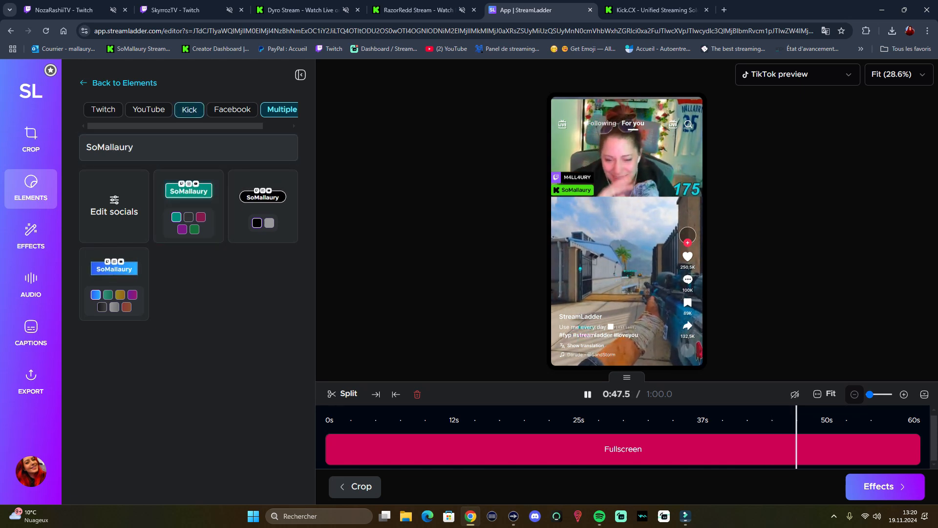
left_click(189, 109)
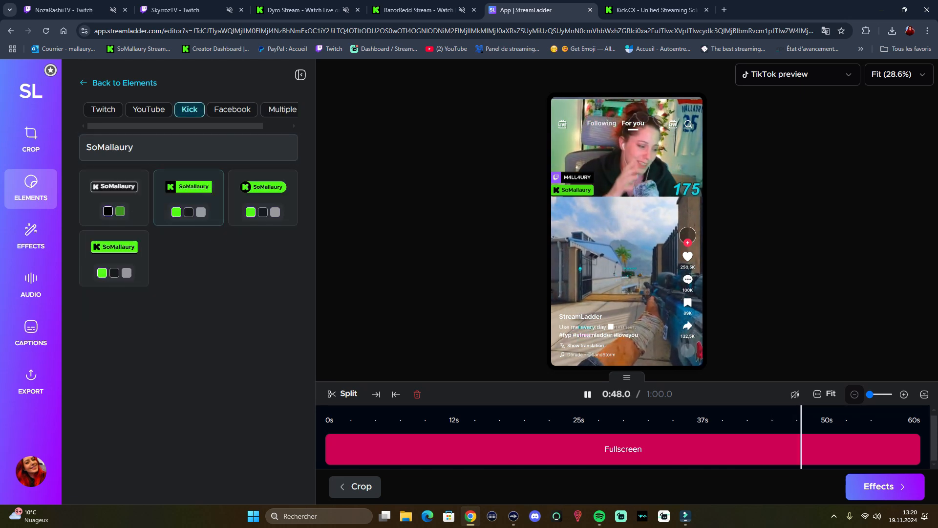
Step: Try the green rectangular Kick channel sticker just below the facecam and delete it
left_click(189, 193)
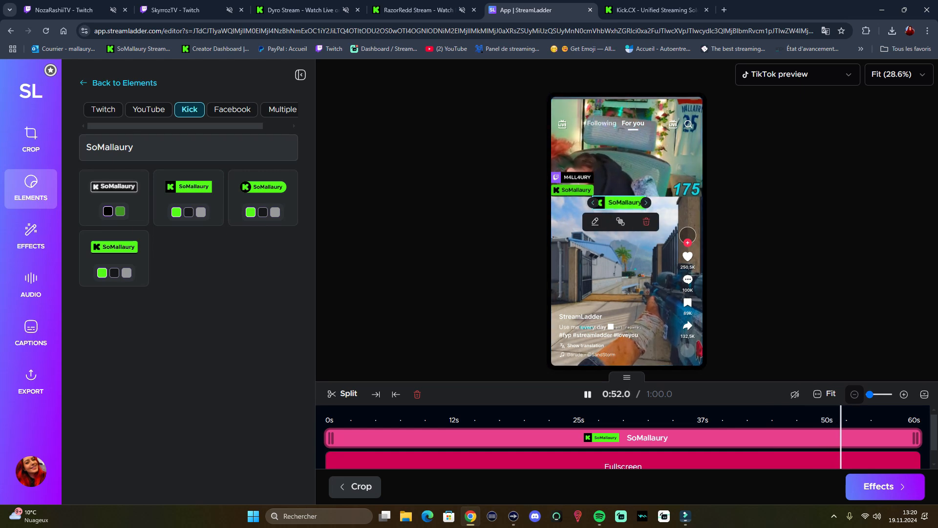
mouse_move(331, 438)
left_mouse_down()
mouse_move(434, 438)
mouse_move(330, 438)
left_mouse_up()
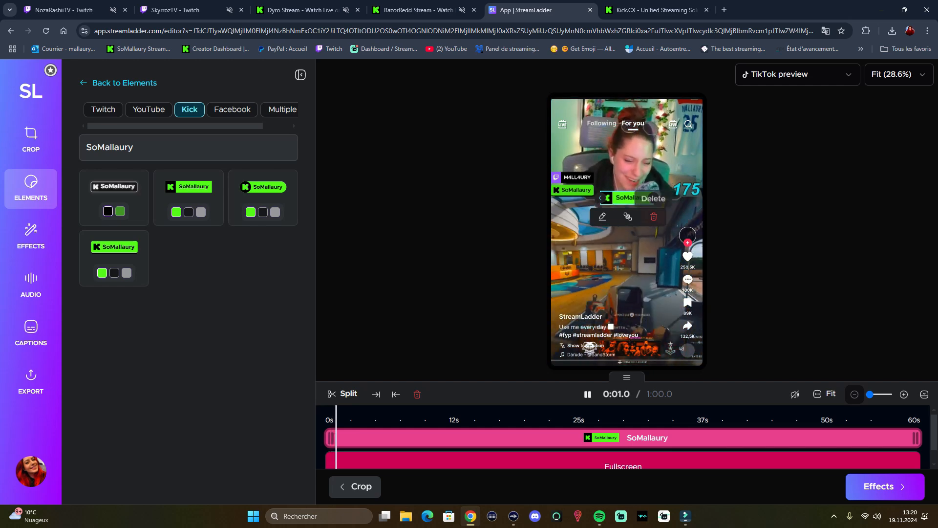
left_click(654, 216)
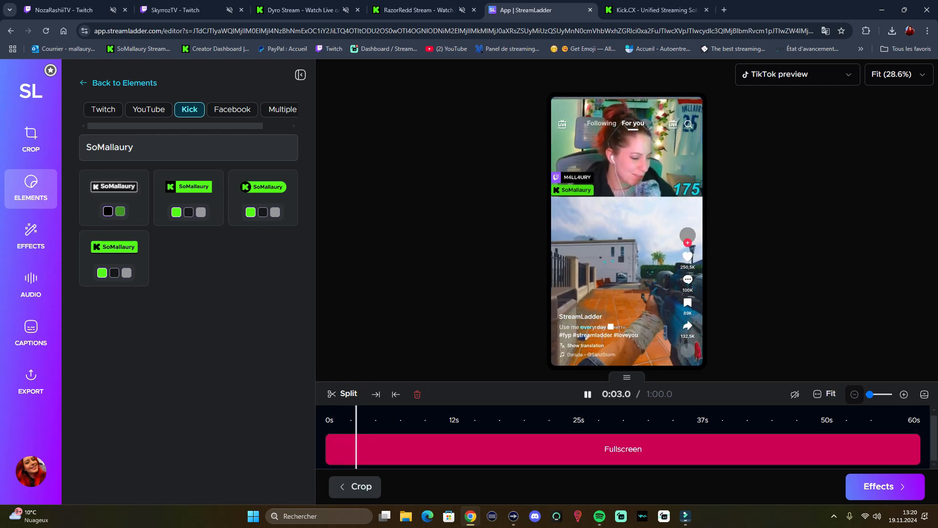
Step: Look at the Twitch sticker styles and the zoom effects section
left_click(103, 110)
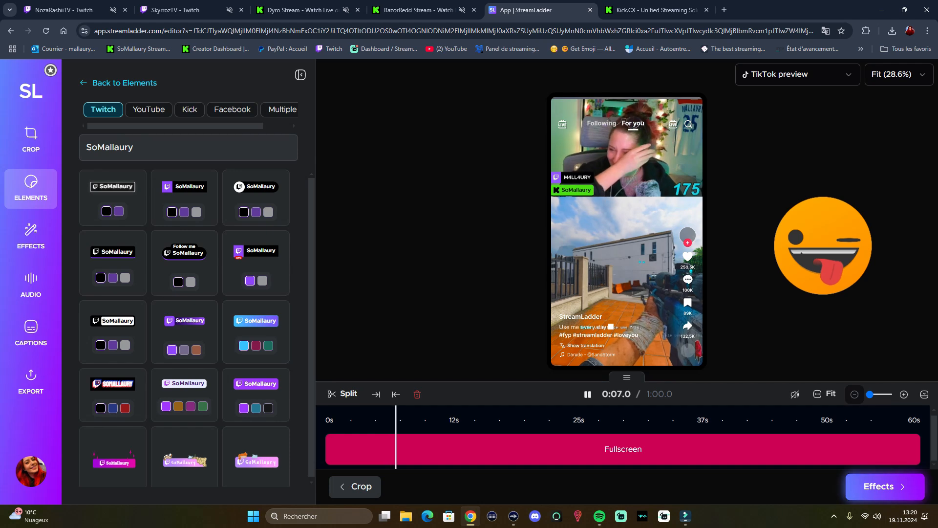
left_click(885, 486)
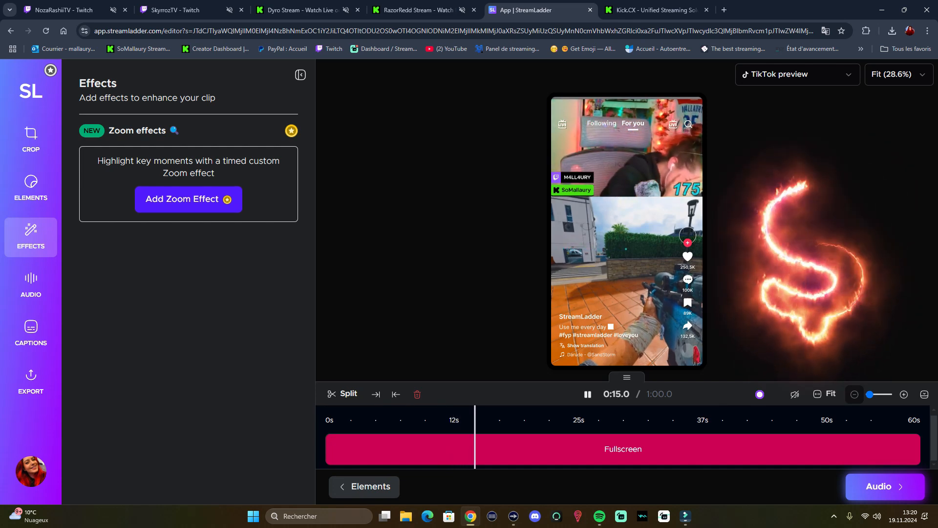
Step: Examine the sound effect categories in Audio and open the AI-powered caption styles
left_click(31, 285)
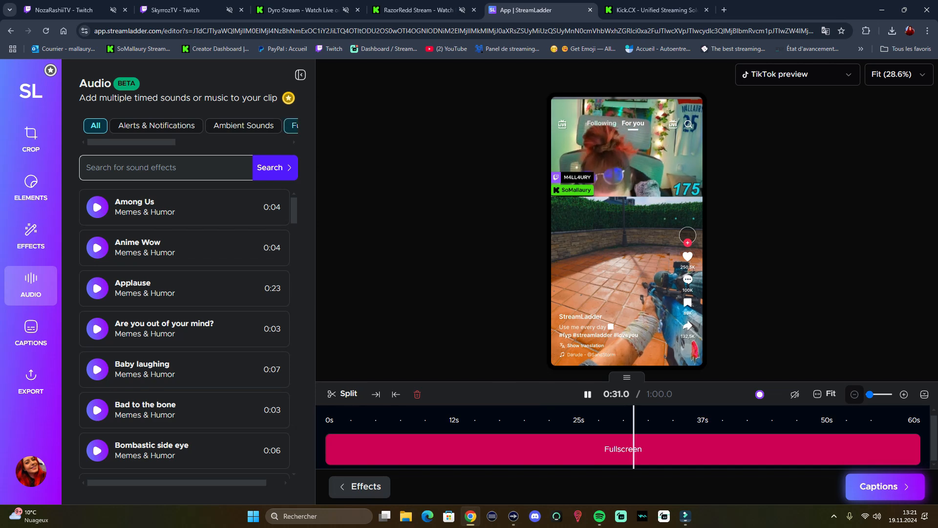
scroll(188, 126, "right", 6)
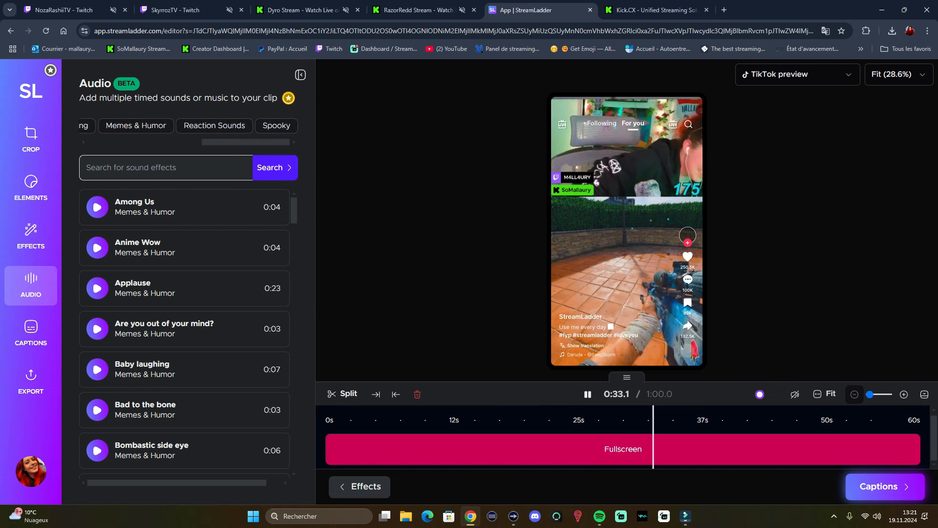
scroll(188, 126, "left", 6)
scroll(188, 126, "right", 6)
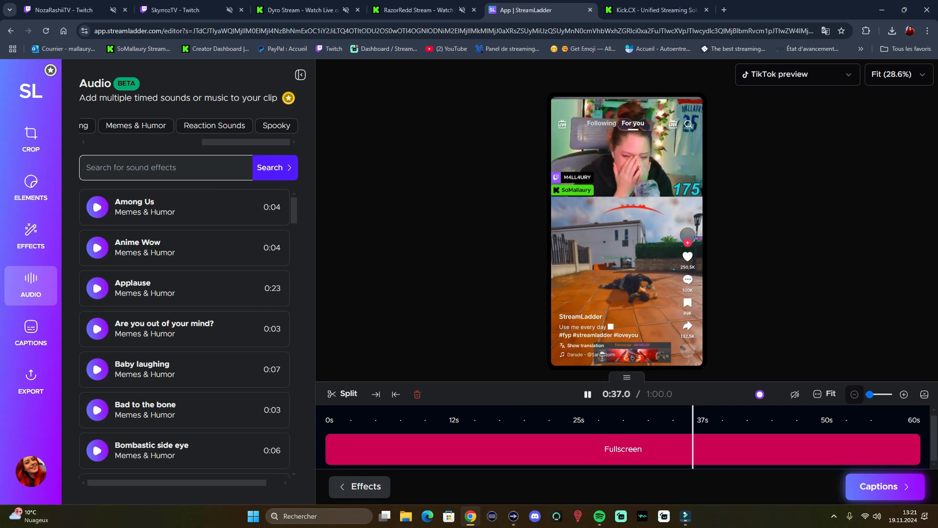
left_click(885, 487)
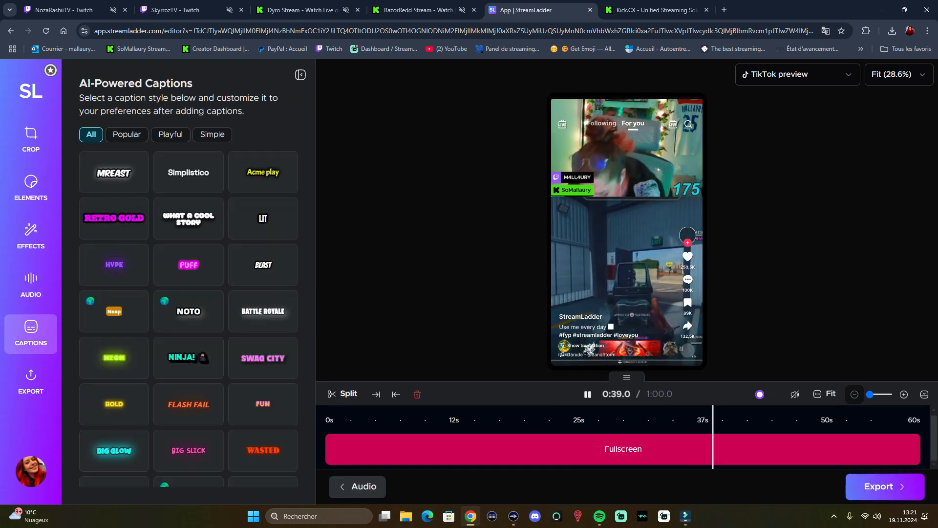
Step: Look at the spoken language choices for the What a Cool Story caption style and close the dialog without generating captions
left_click(189, 218)
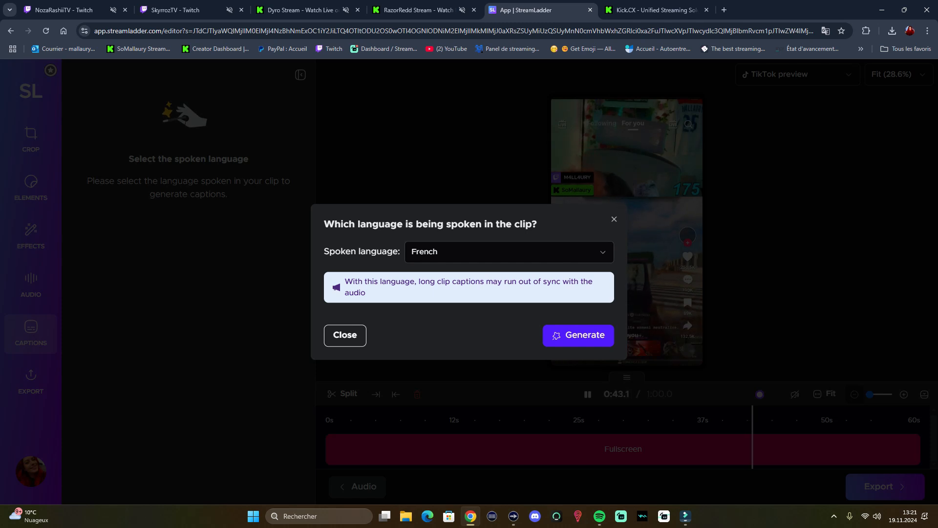
left_click(510, 252)
left_click(489, 314)
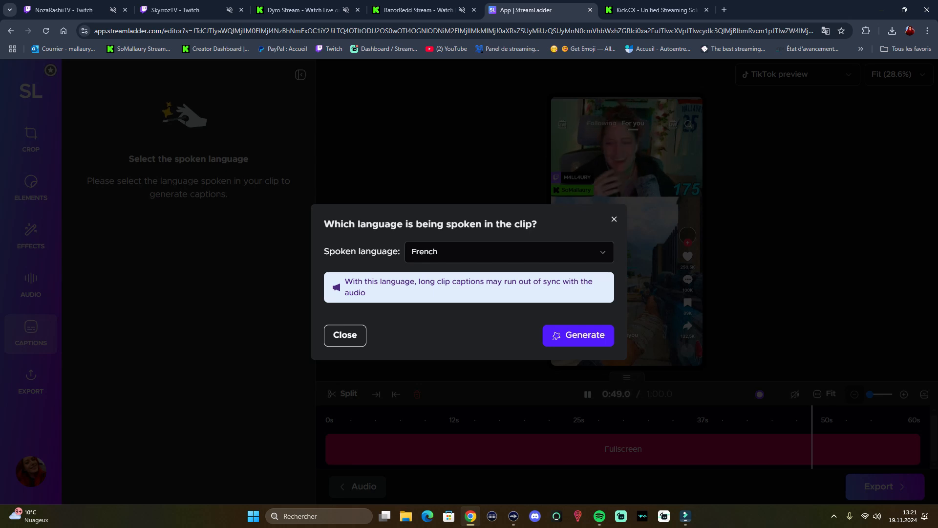
left_click(345, 336)
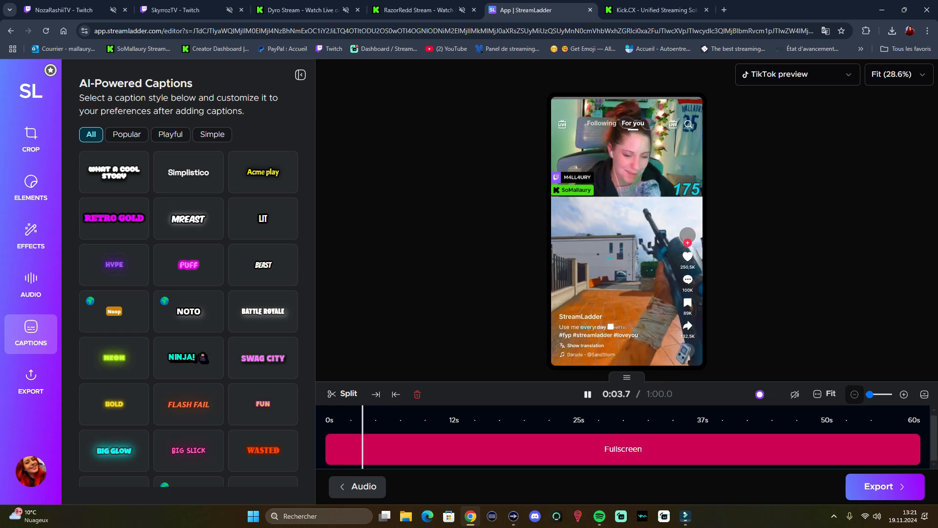
Step: Compare the clip in the YouTube and Instagram safe-zone previews, return to the TikTok preview and check the preview zoom options
left_click(798, 74)
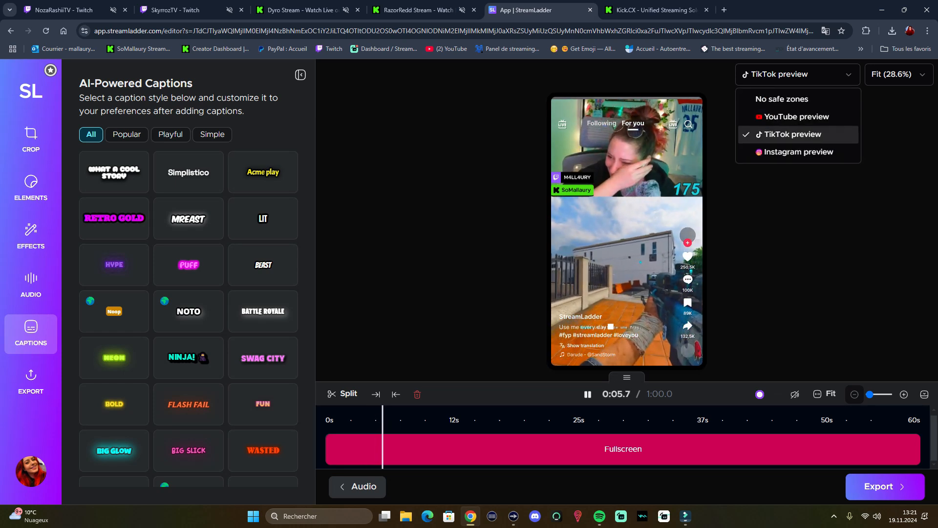
left_click(797, 117)
left_click(792, 74)
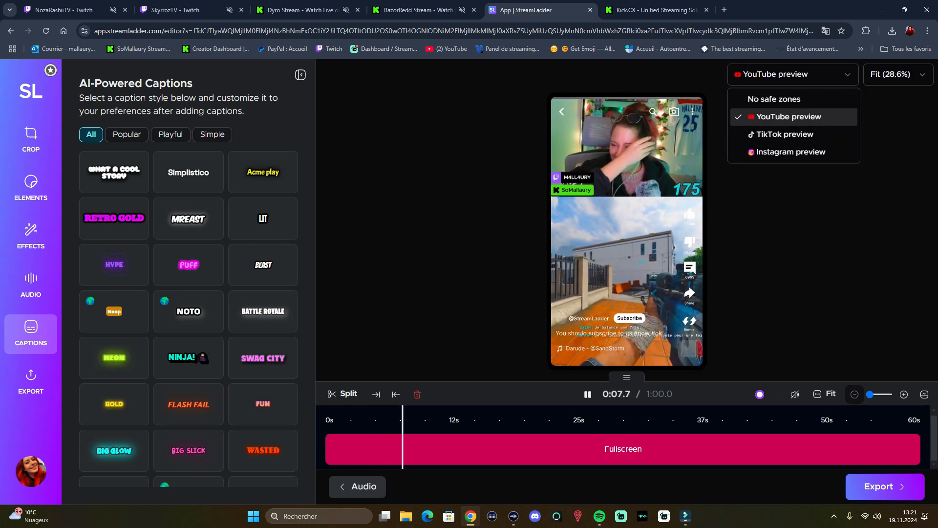
left_click(797, 151)
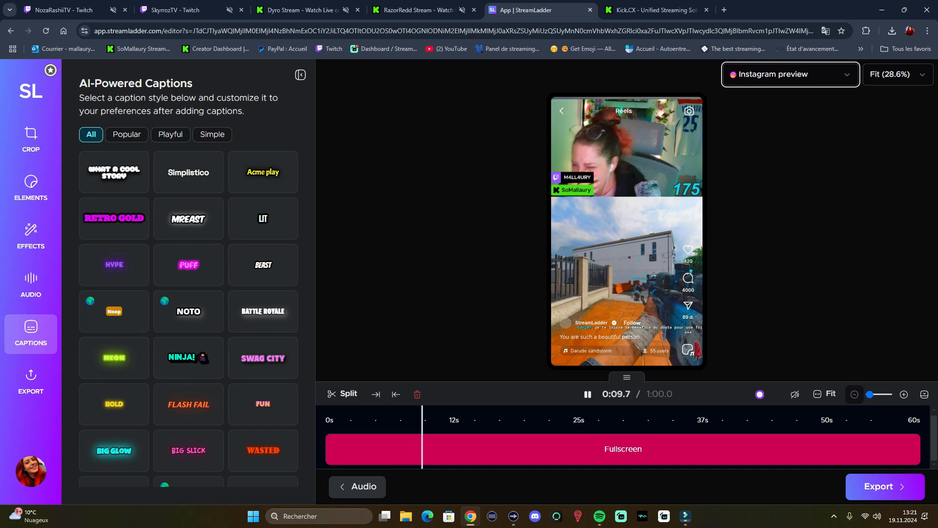
left_click(790, 75)
left_click(796, 134)
left_click(898, 74)
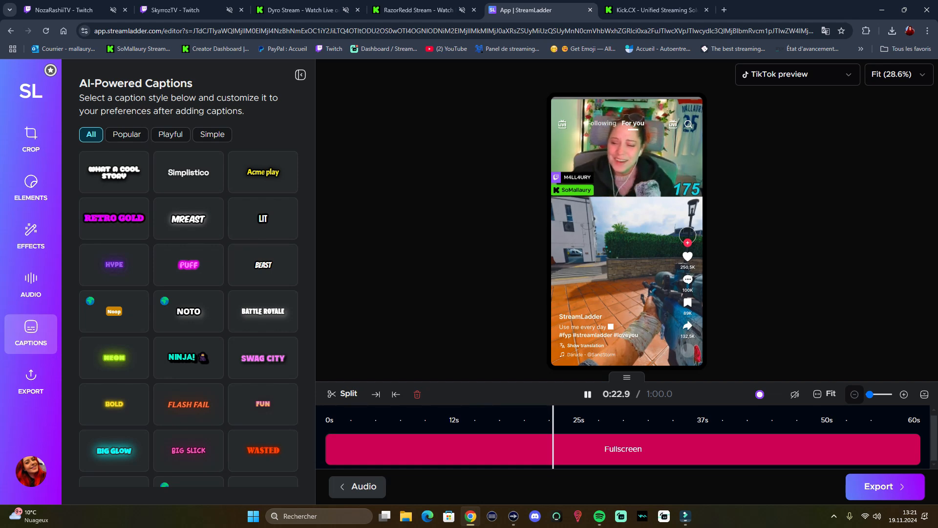
Step: Export the clip at 1080p / 60fps
left_click(885, 486)
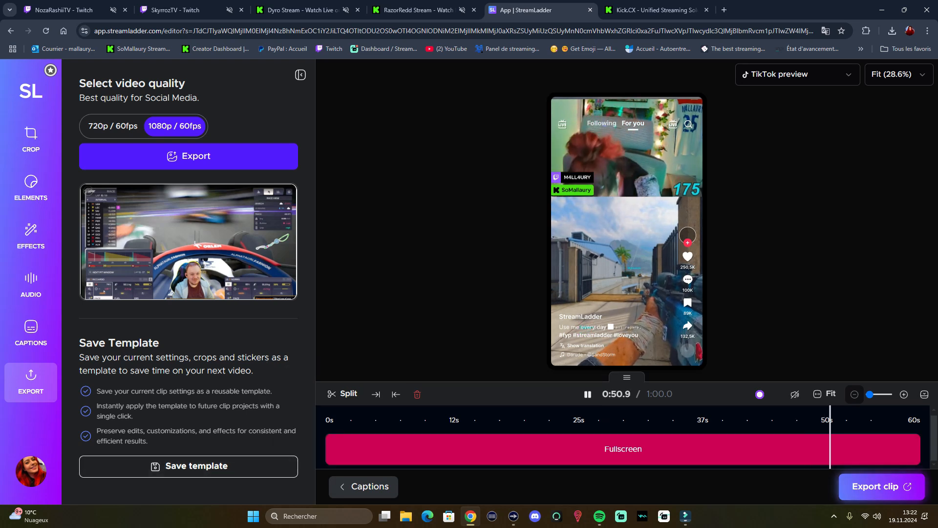
left_click(882, 487)
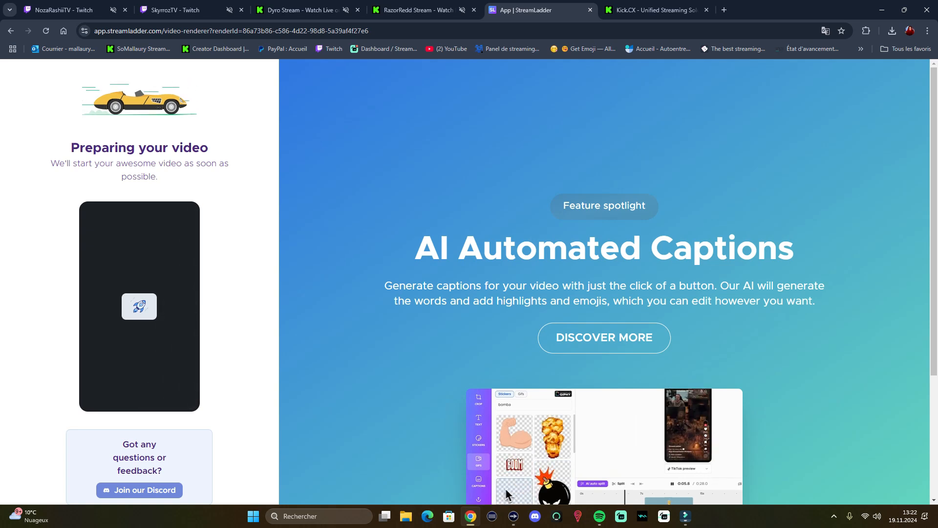
scroll(604, 282, "down", 2)
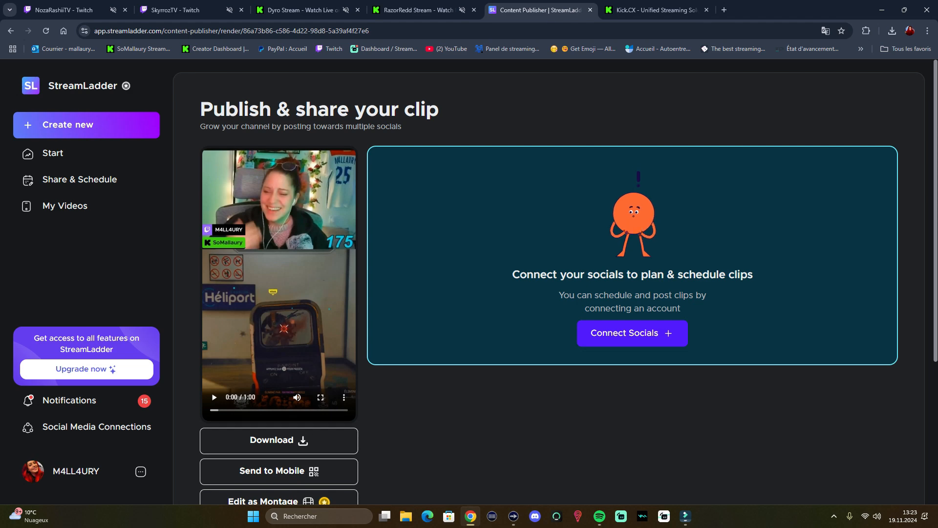
Step: Examine the publishing and download options for the rendered clip, including the Send to Mobile QR code, and close the code
scroll(279, 293, "down", 3)
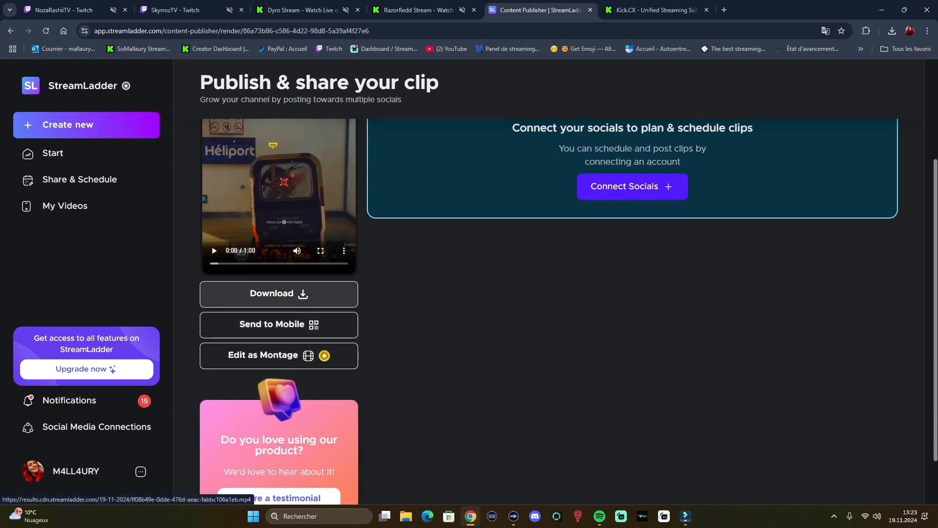
scroll(279, 293, "up", 2)
scroll(278, 293, "up", 1)
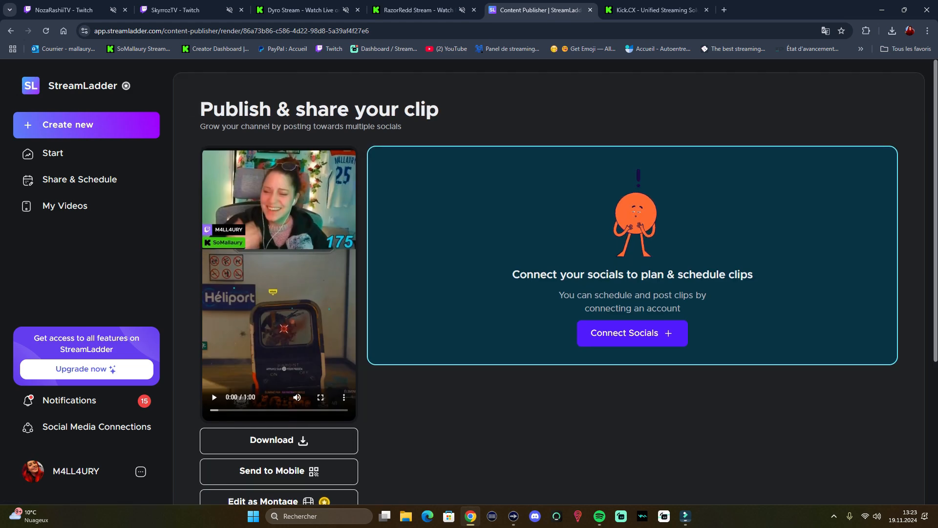
scroll(279, 293, "down", 3)
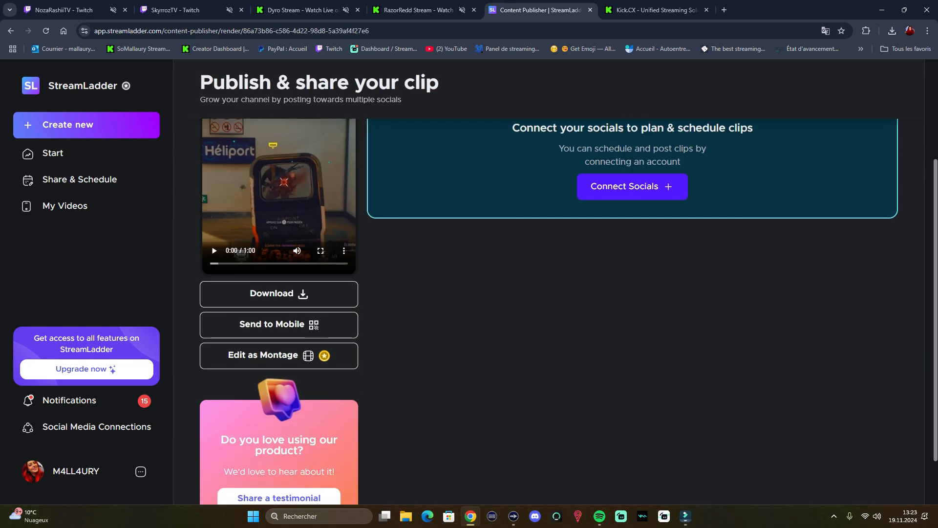
left_click(276, 324)
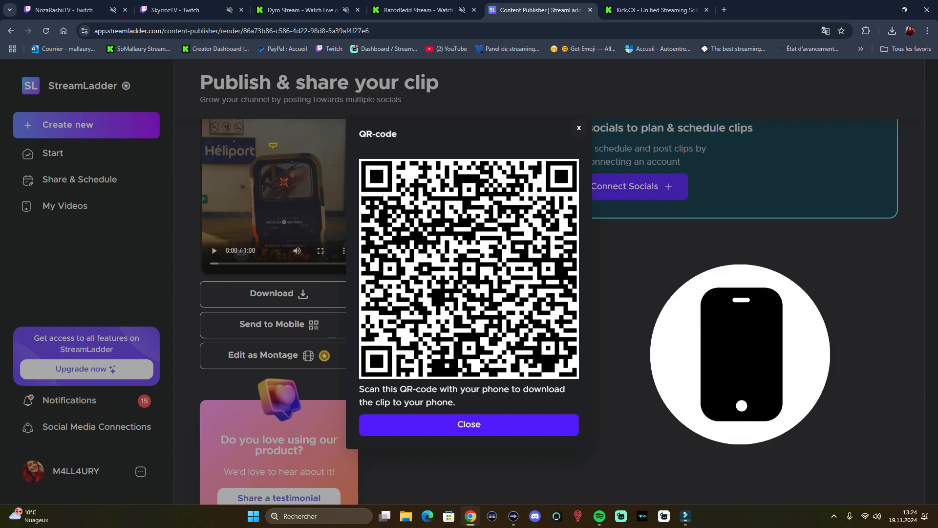
left_click(469, 424)
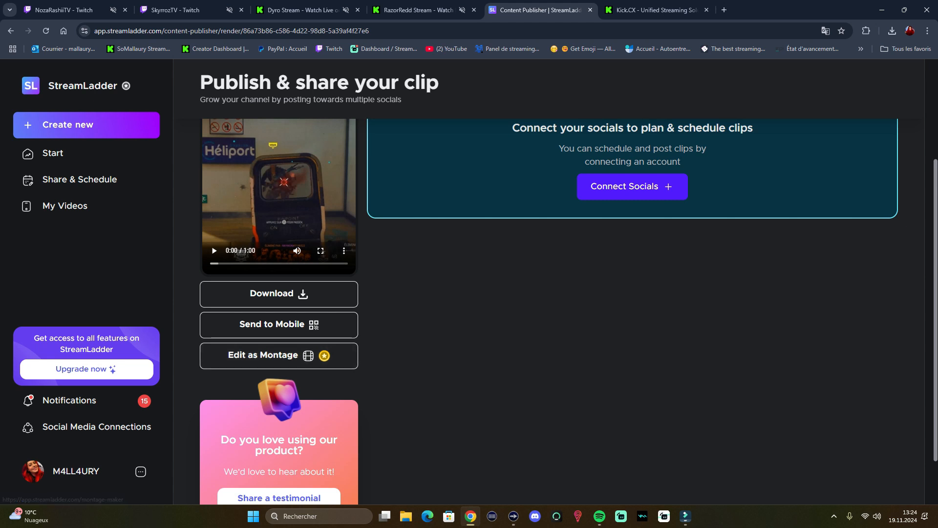
scroll(548, 293, "up", 3)
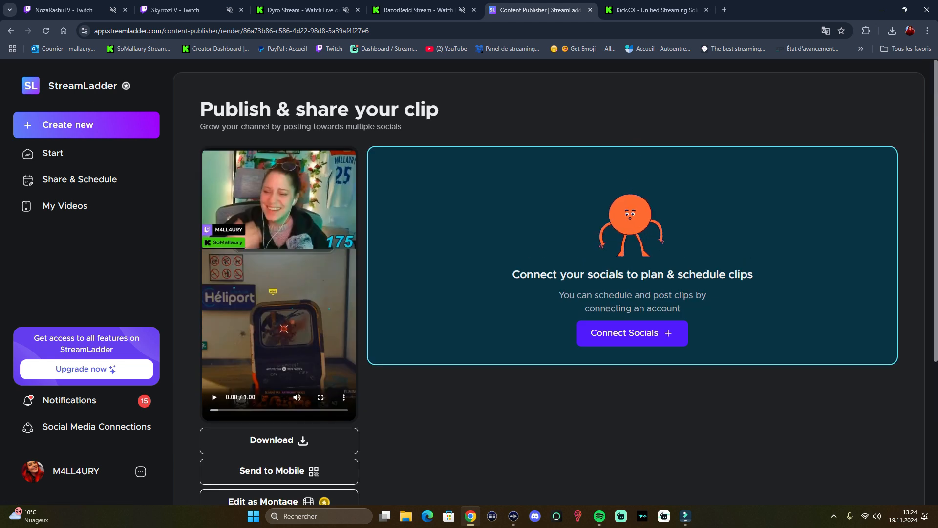